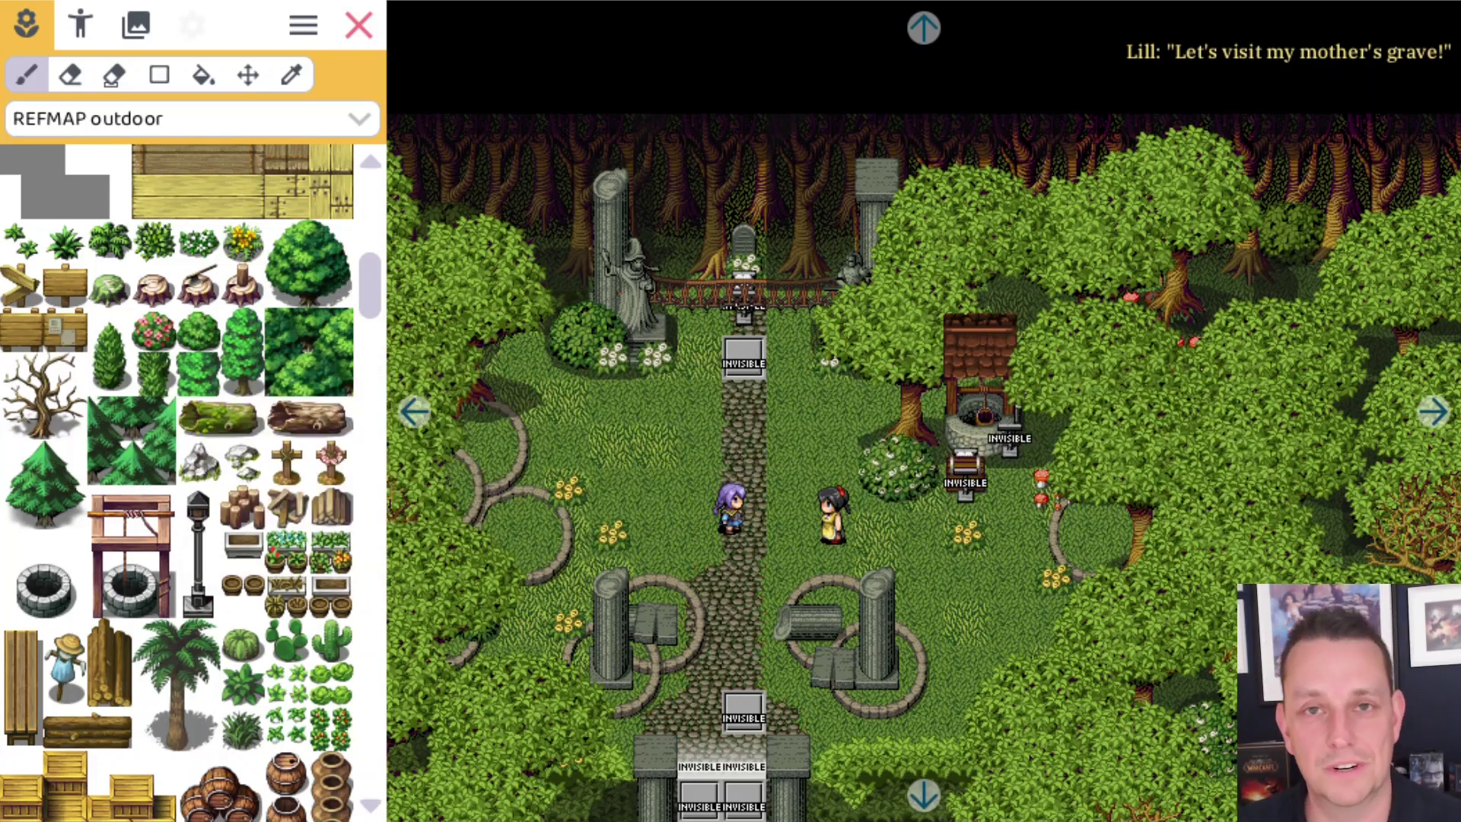
# - Open Audrey's 'When touched...' action script, then select the comparison code in the Trello bug report
pyautogui.click(835, 525)
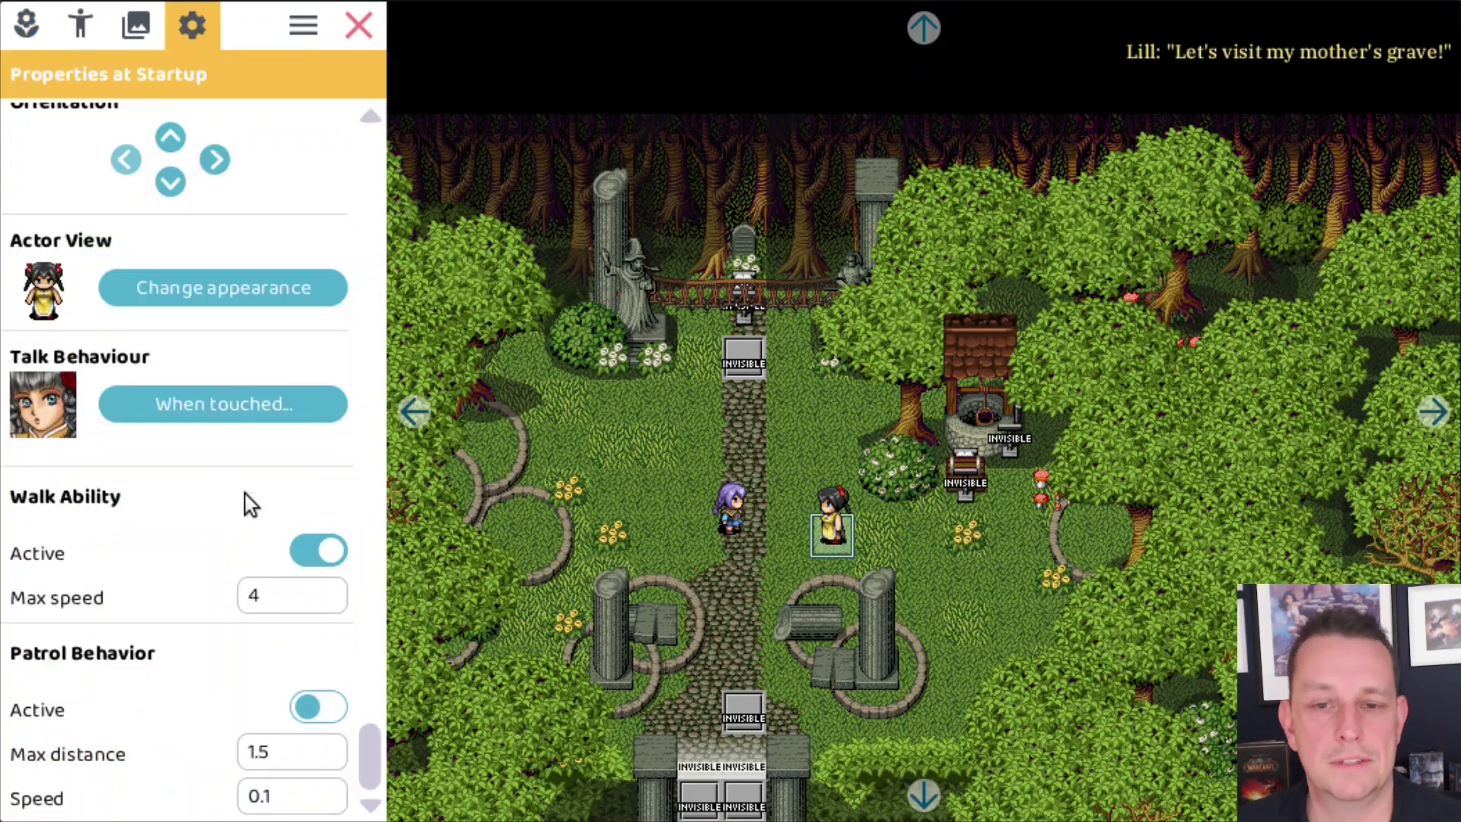
pyautogui.click(243, 408)
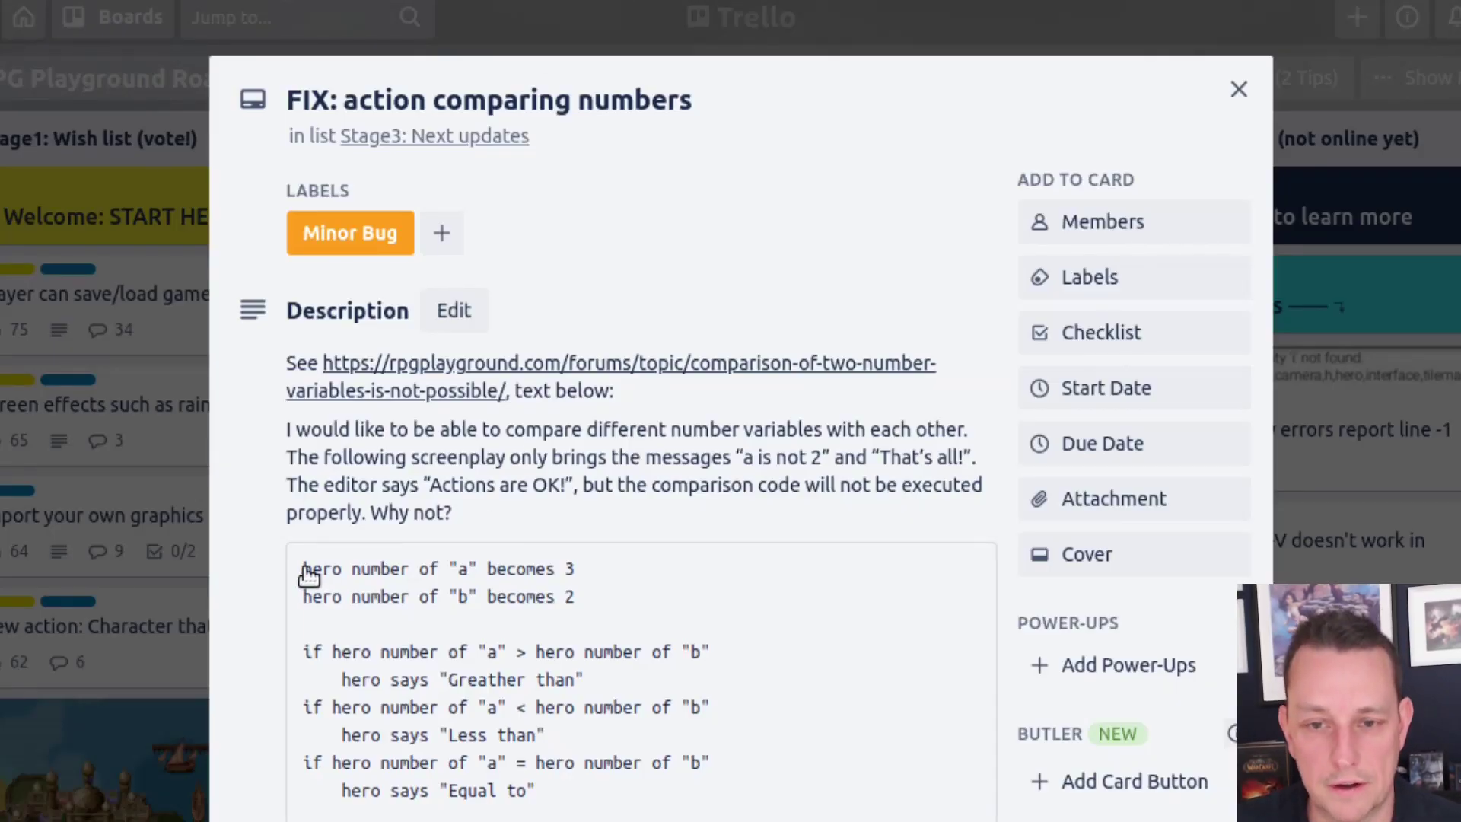
pyautogui.moveTo(304, 571)
pyautogui.mouseDown()
pyautogui.moveTo(677, 654)
pyautogui.moveTo(753, 790)
pyautogui.mouseUp()
pyautogui.hotkey('ctrl', 'c')
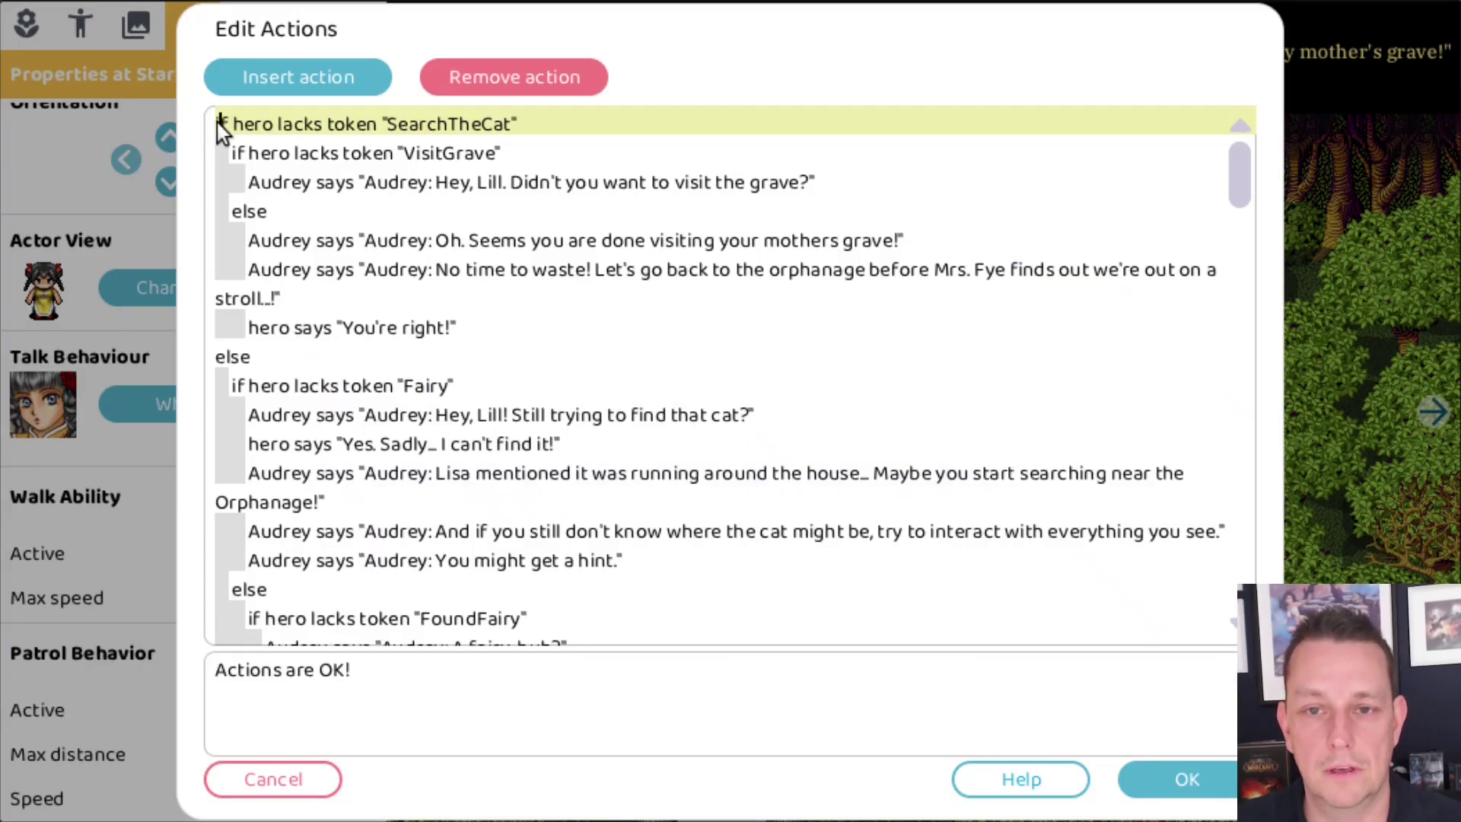
# - Paste the number-comparison code into blank lines at the top of Audrey's script and select its comparison blocks
pyautogui.press('Return')
pyautogui.press('Return')
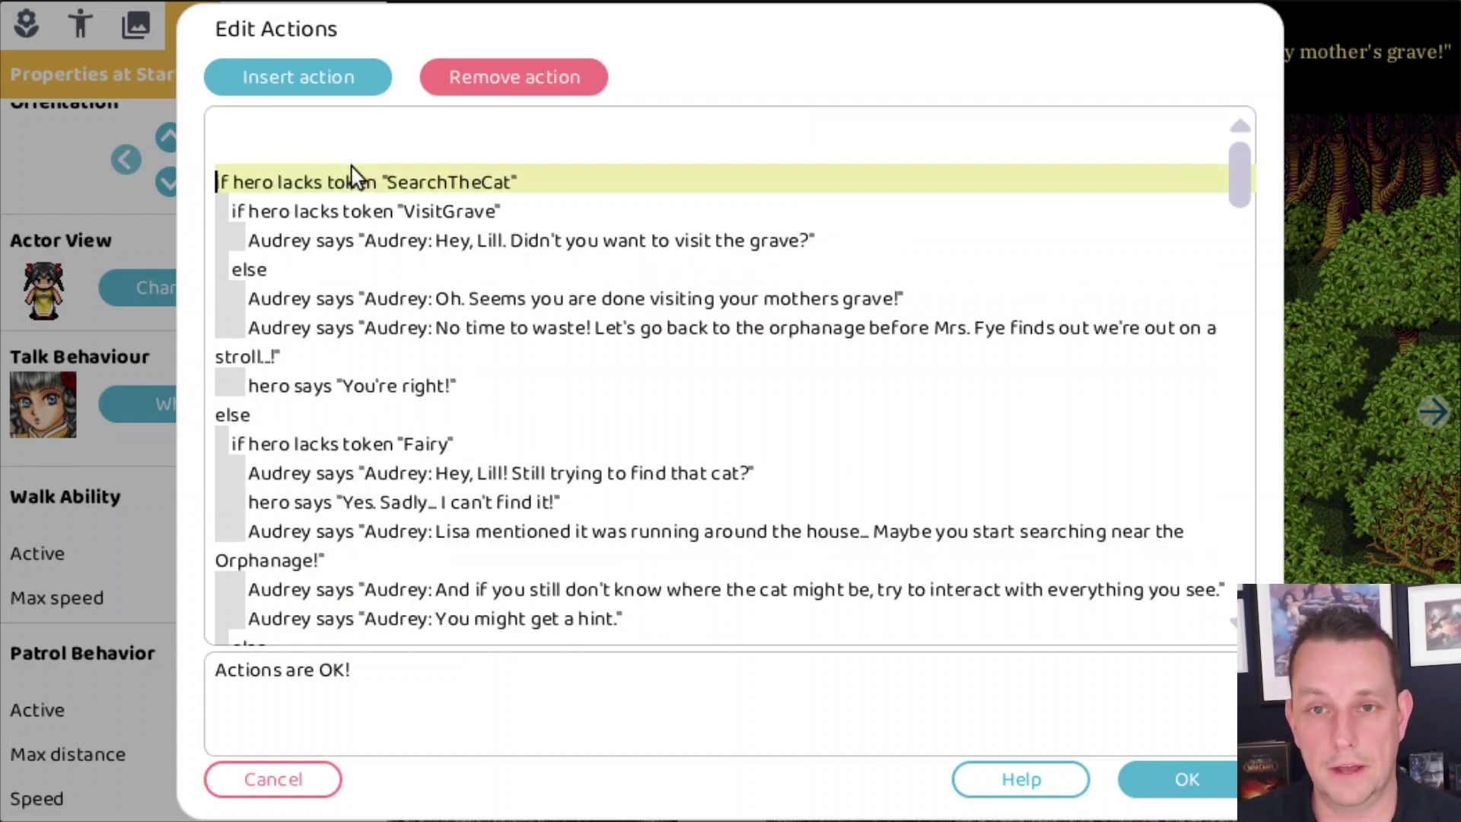
pyautogui.press('Up')
pyautogui.press('Up')
pyautogui.hotkey('ctrl', 'v')
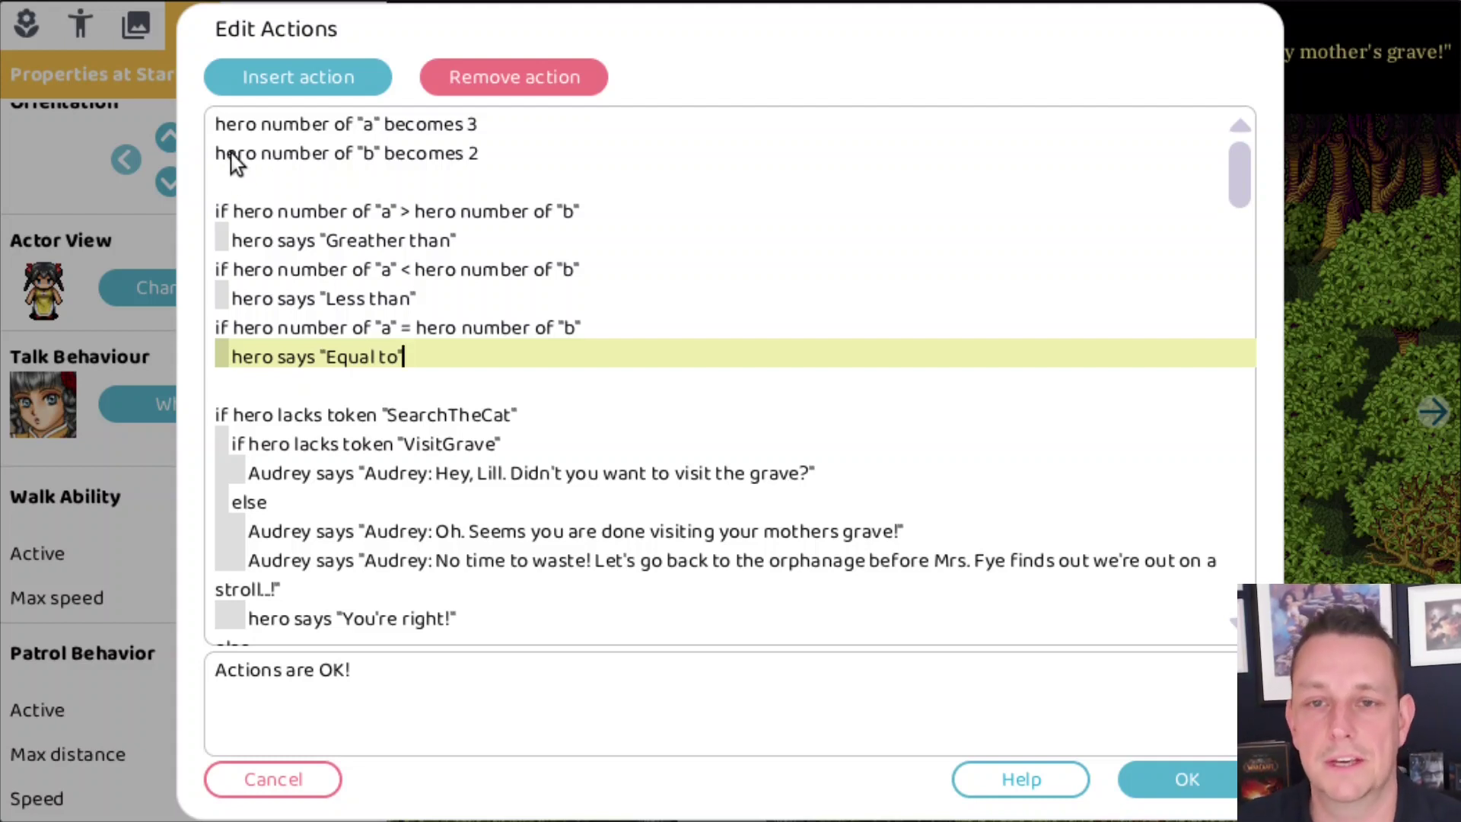
pyautogui.moveTo(222, 153)
pyautogui.mouseDown()
pyautogui.moveTo(577, 249)
pyautogui.moveTo(591, 287)
pyautogui.mouseUp()
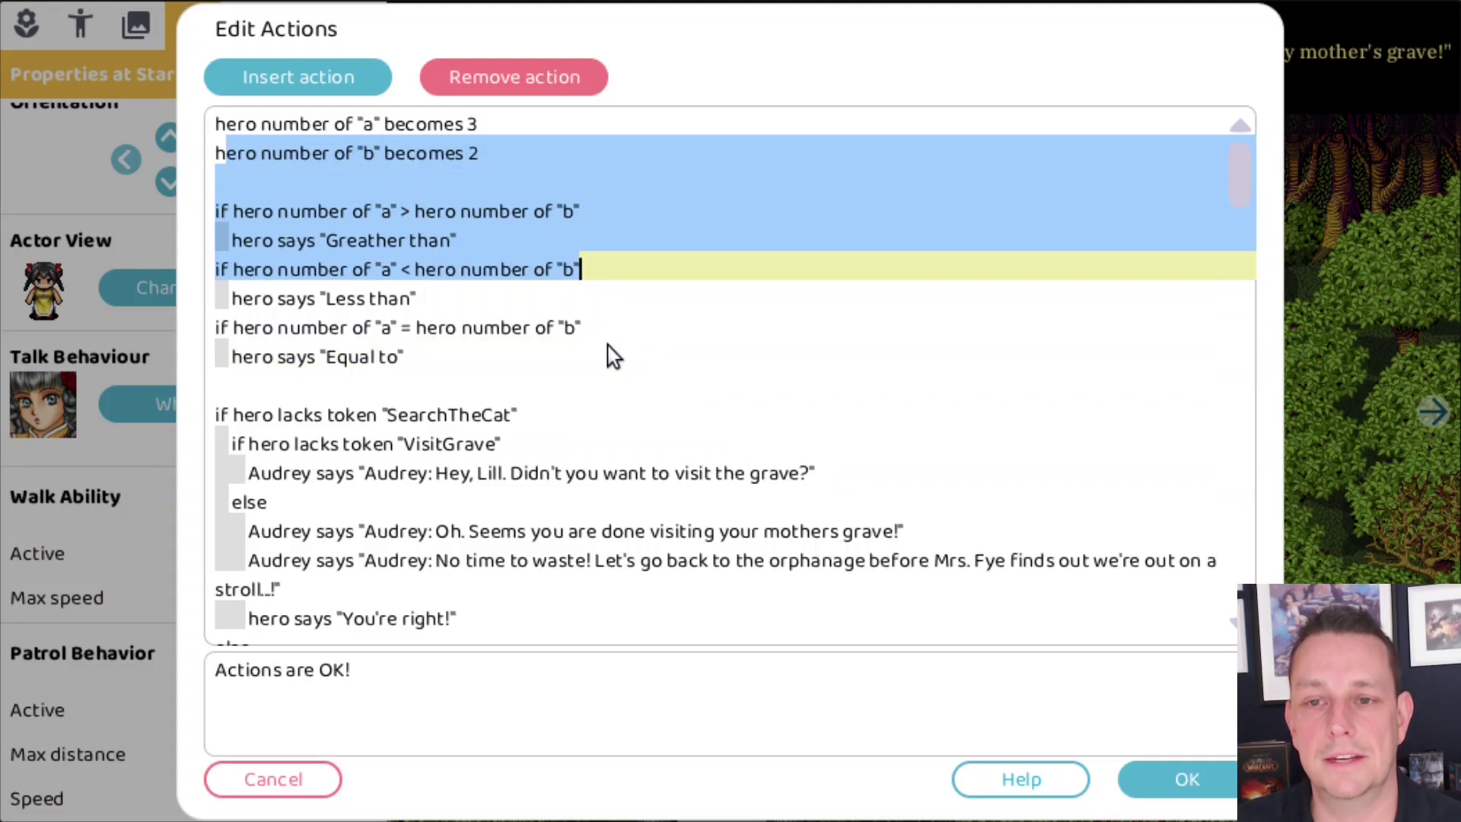
pyautogui.moveTo(495, 358)
pyautogui.mouseDown()
pyautogui.moveTo(275, 250)
pyautogui.moveTo(210, 160)
pyautogui.mouseUp()
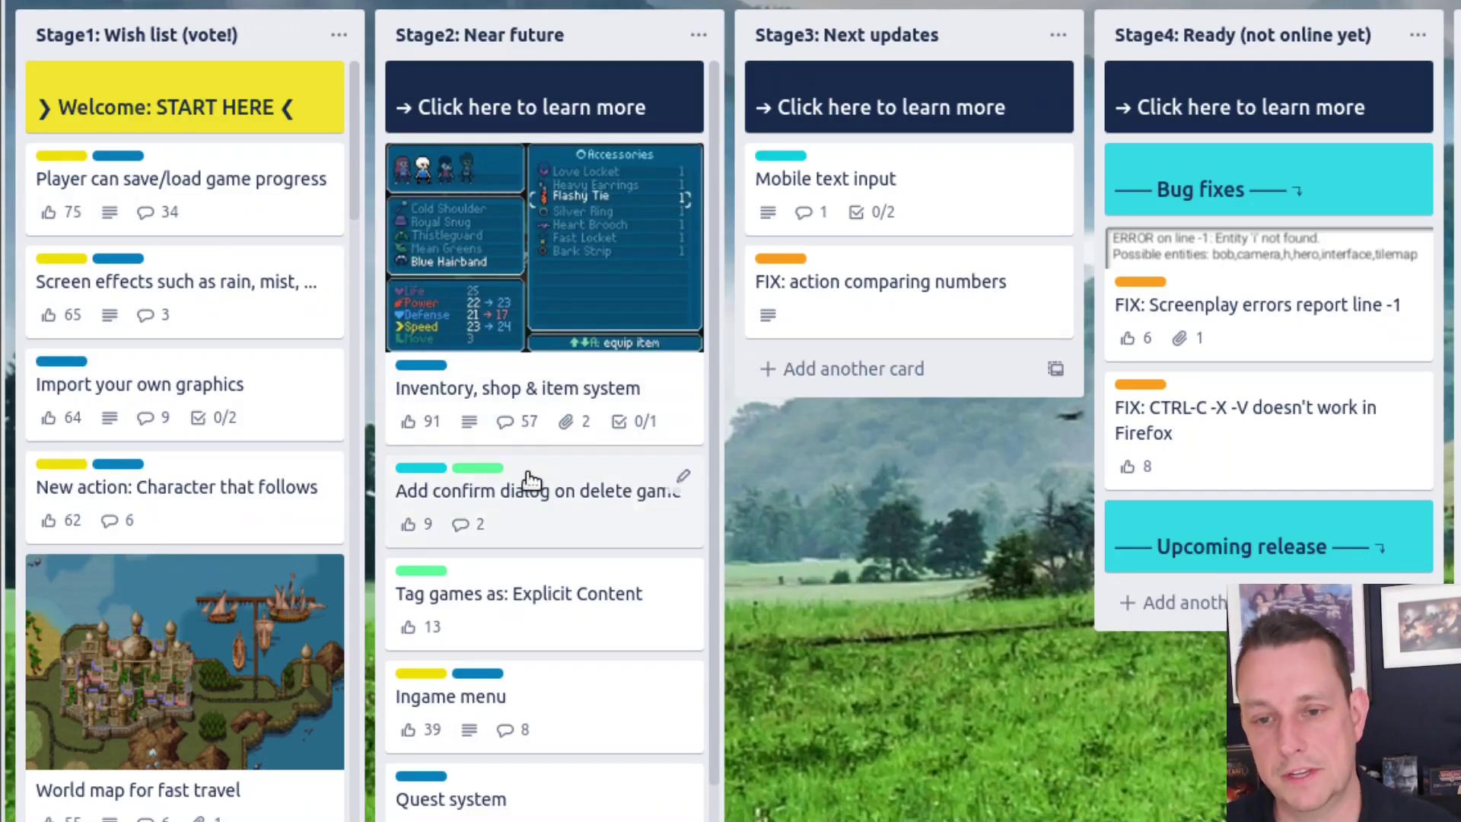
pyautogui.click(483, 472)
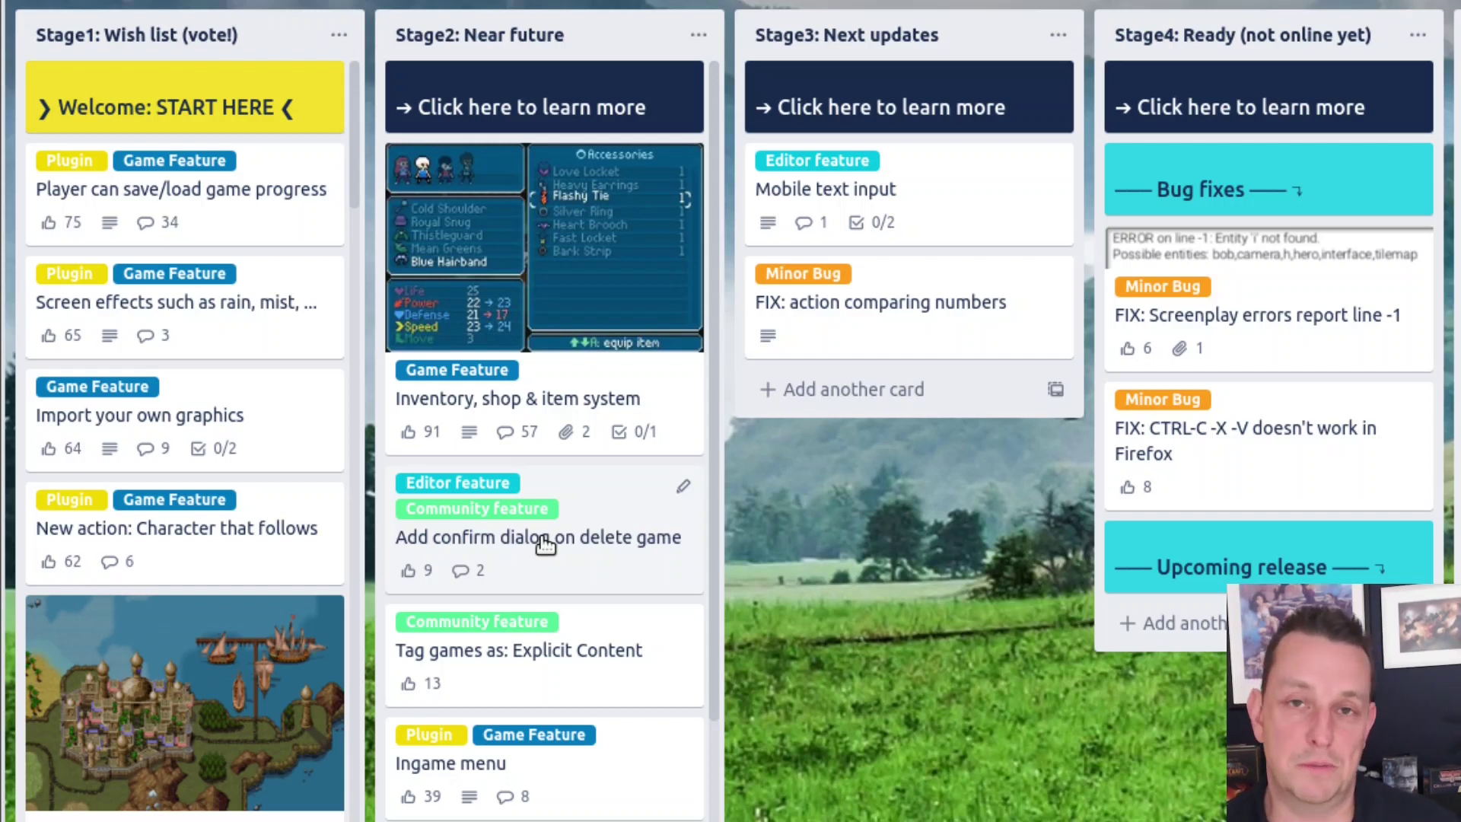
pyautogui.press(';')
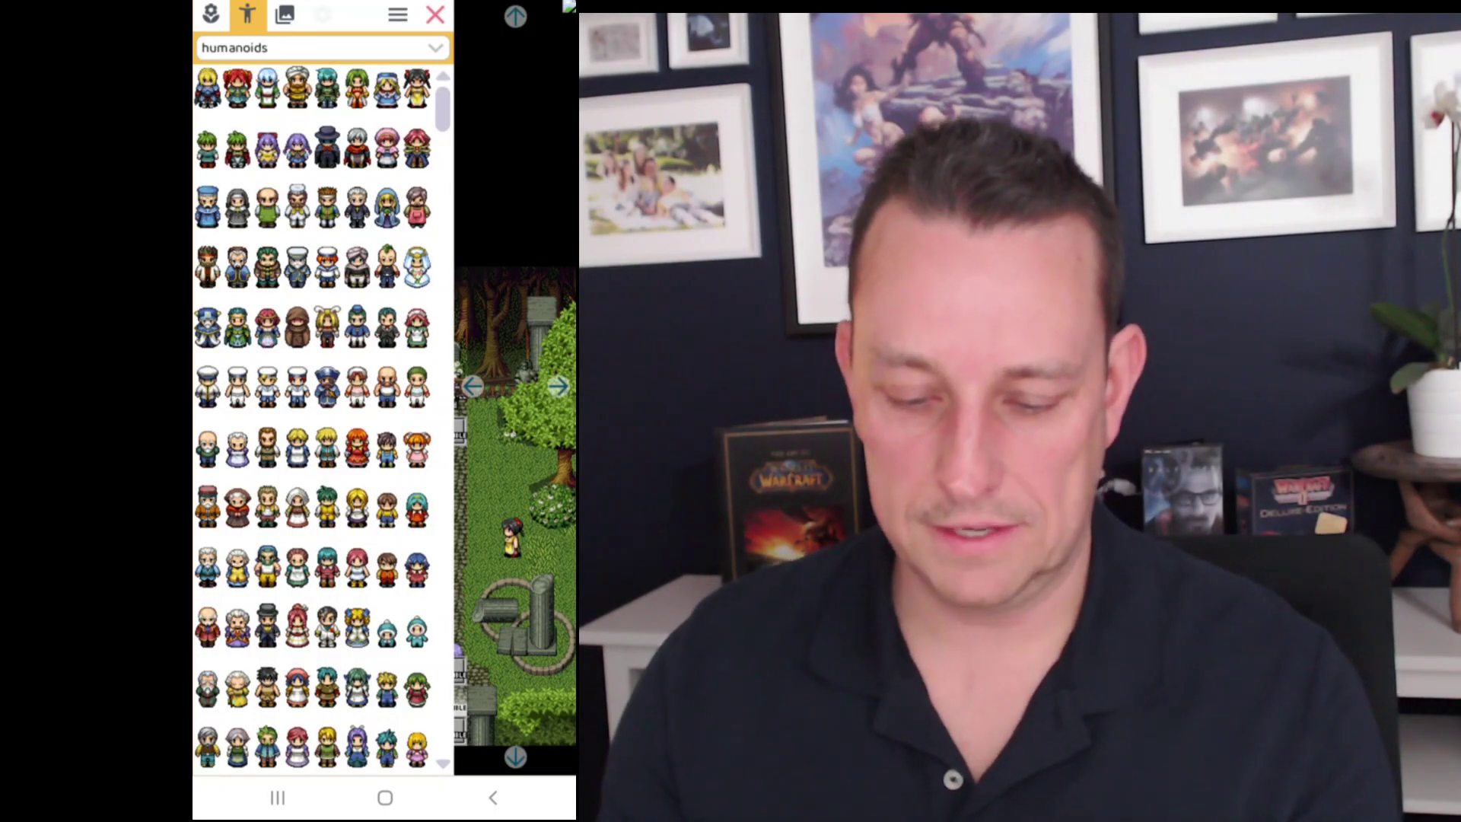
# - Replace the girl actor's name 'Audrey' with 'New name' in the phone's Name field
pyautogui.click(511, 544)
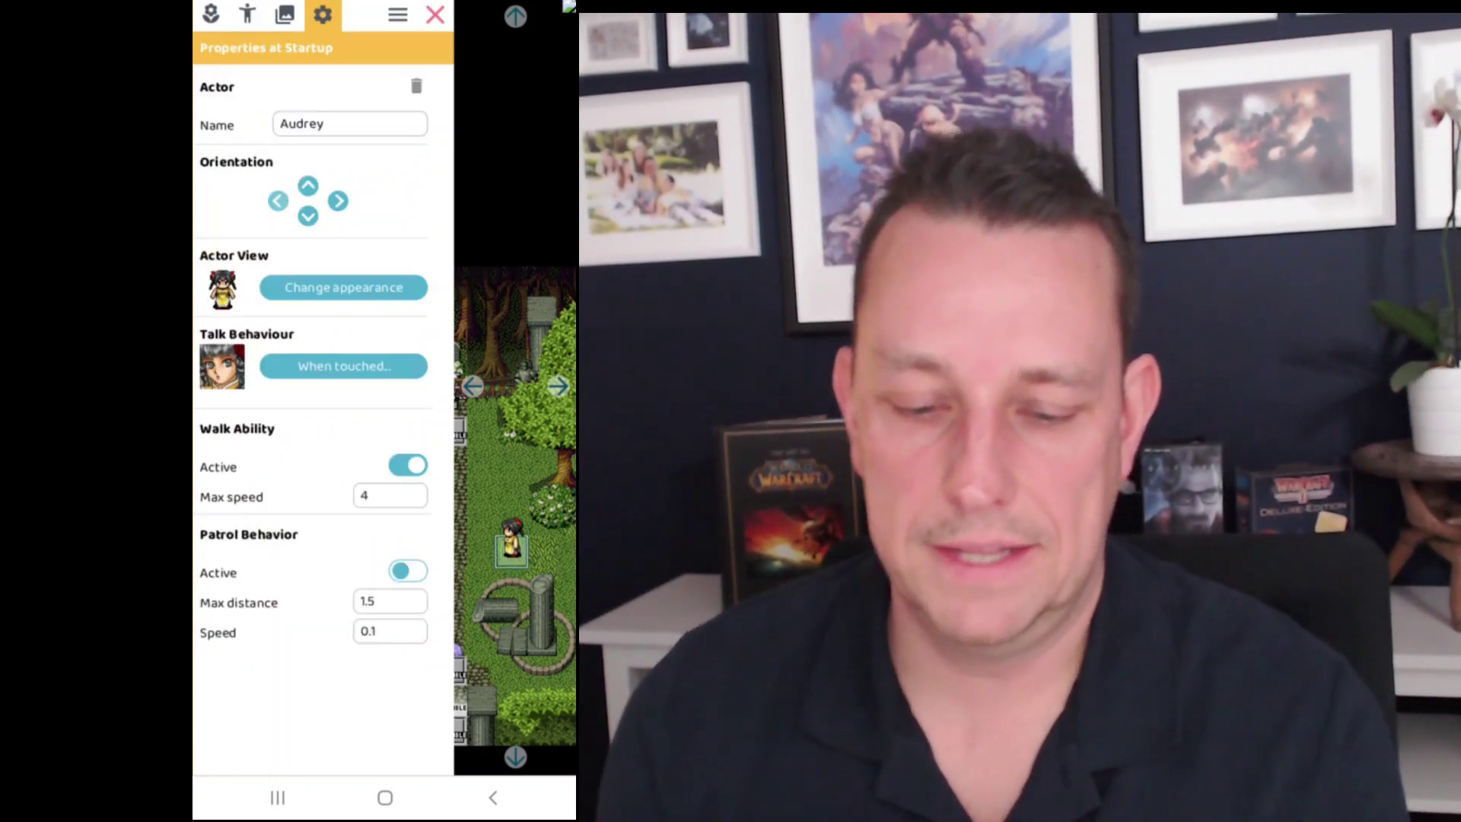
pyautogui.click(350, 124)
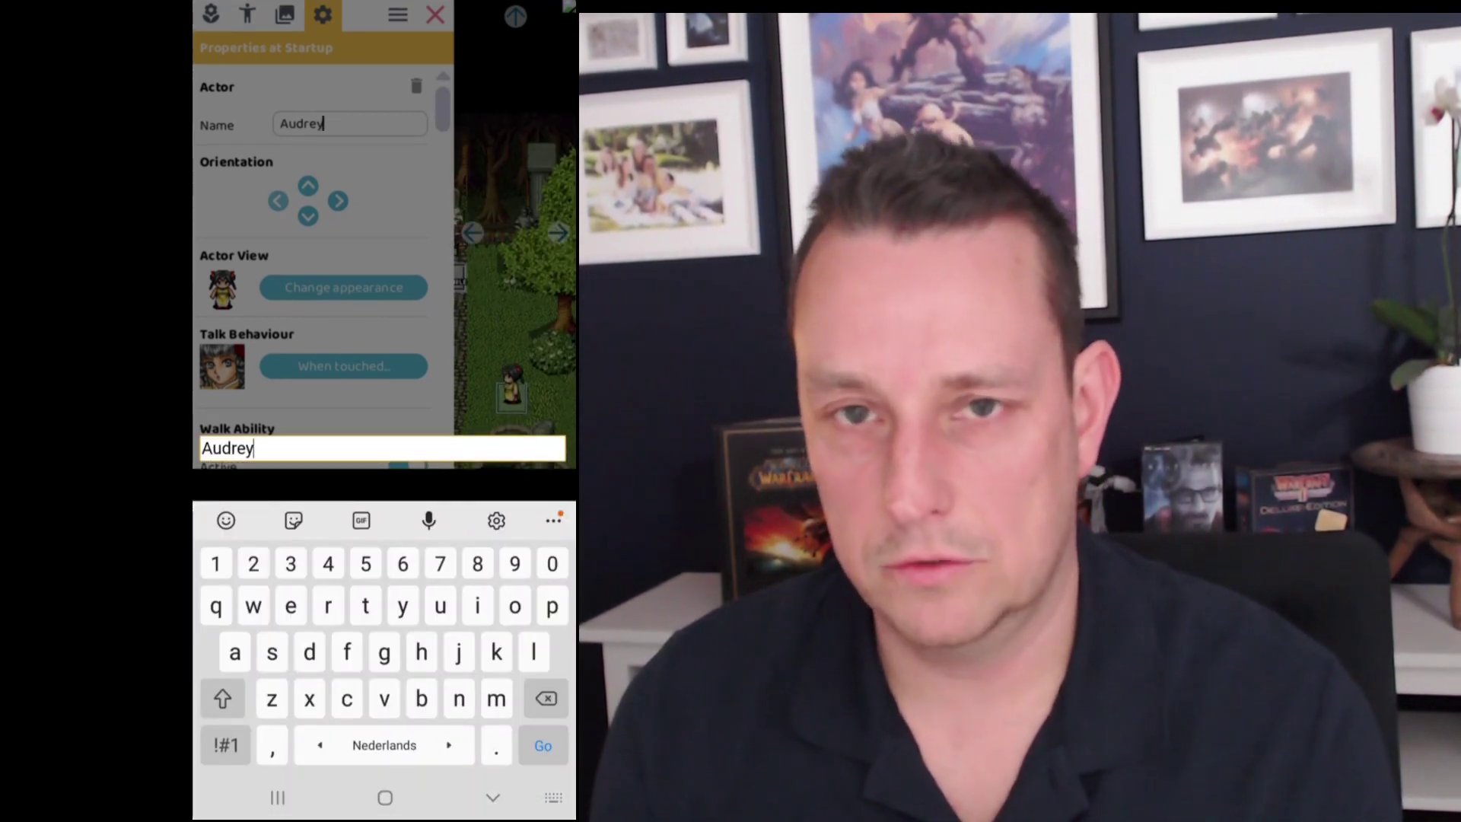
pyautogui.press('BackSpace')
pyautogui.press('BackSpace')
pyautogui.press('BackSpace')
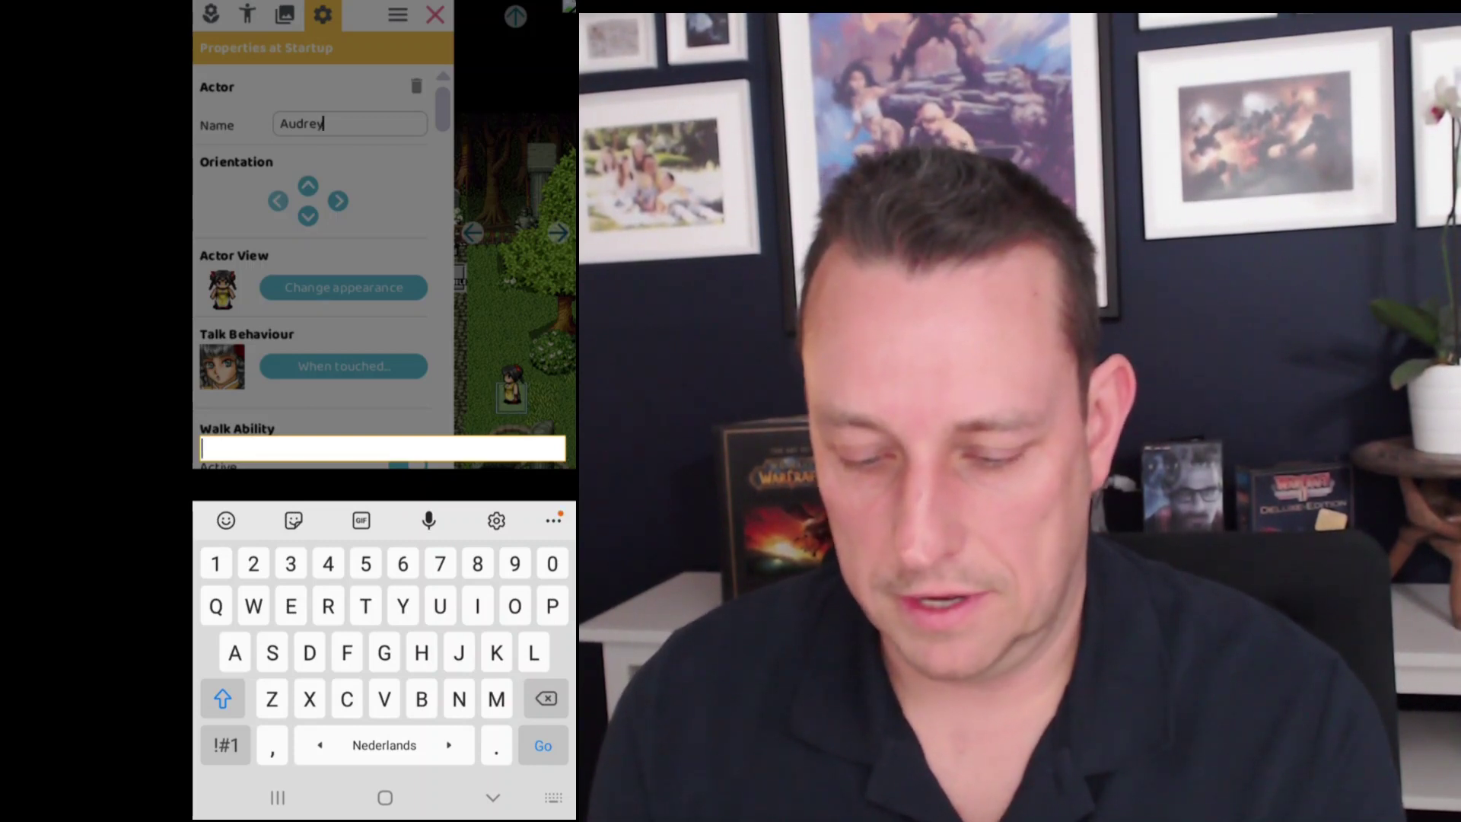
pyautogui.write('New ')
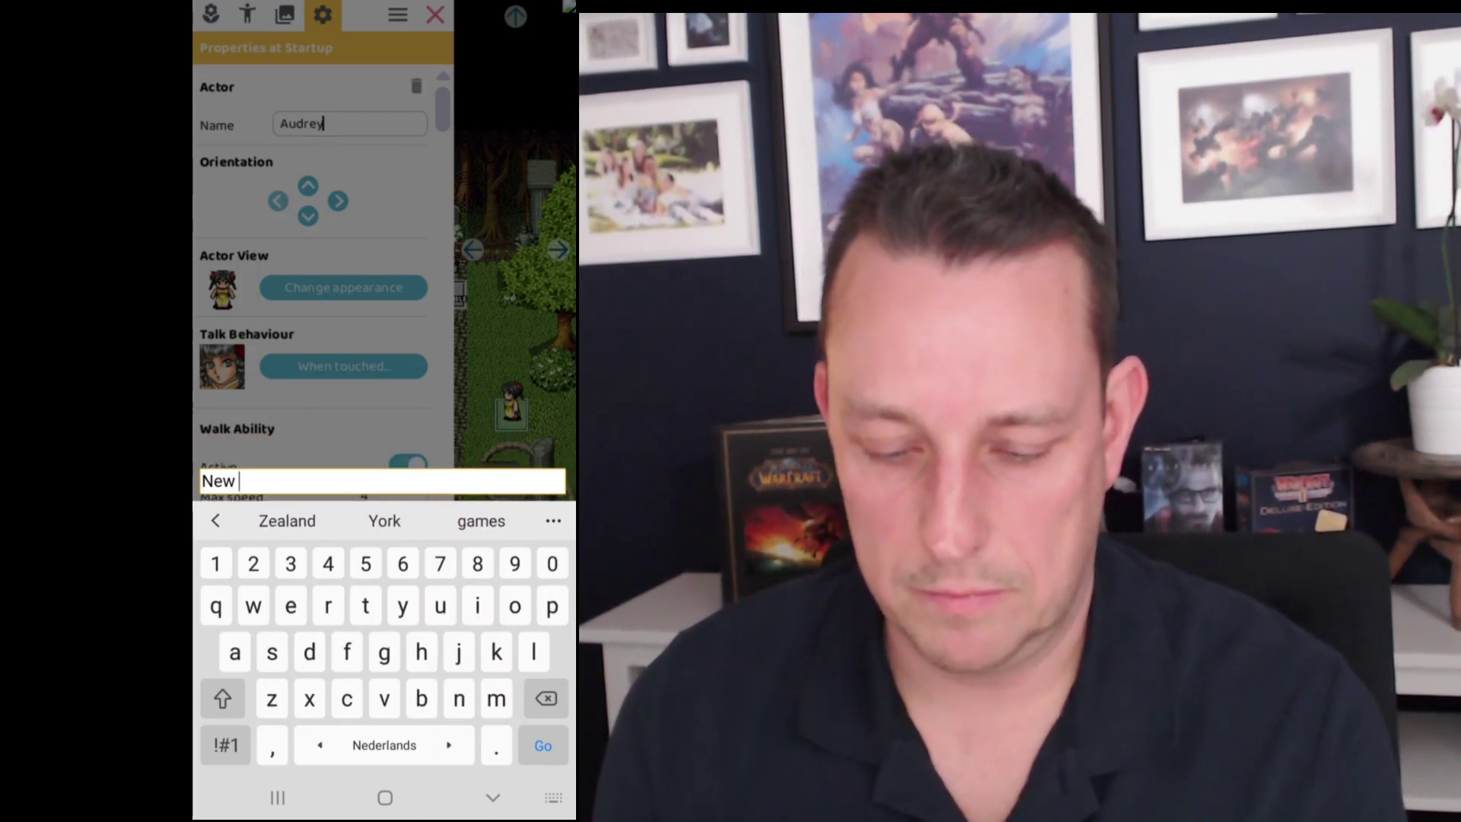
pyautogui.write('name')
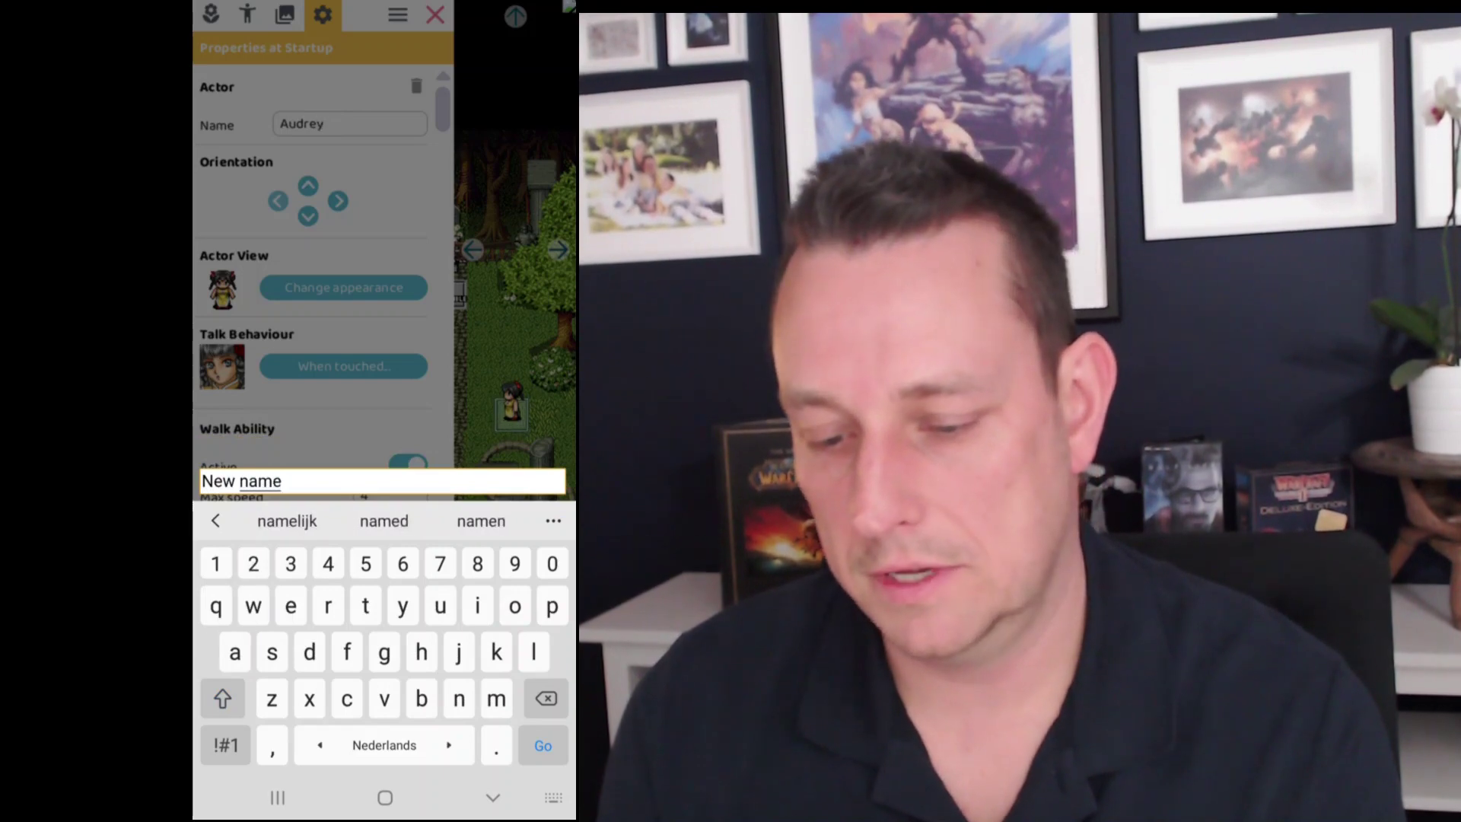
pyautogui.press('Return')
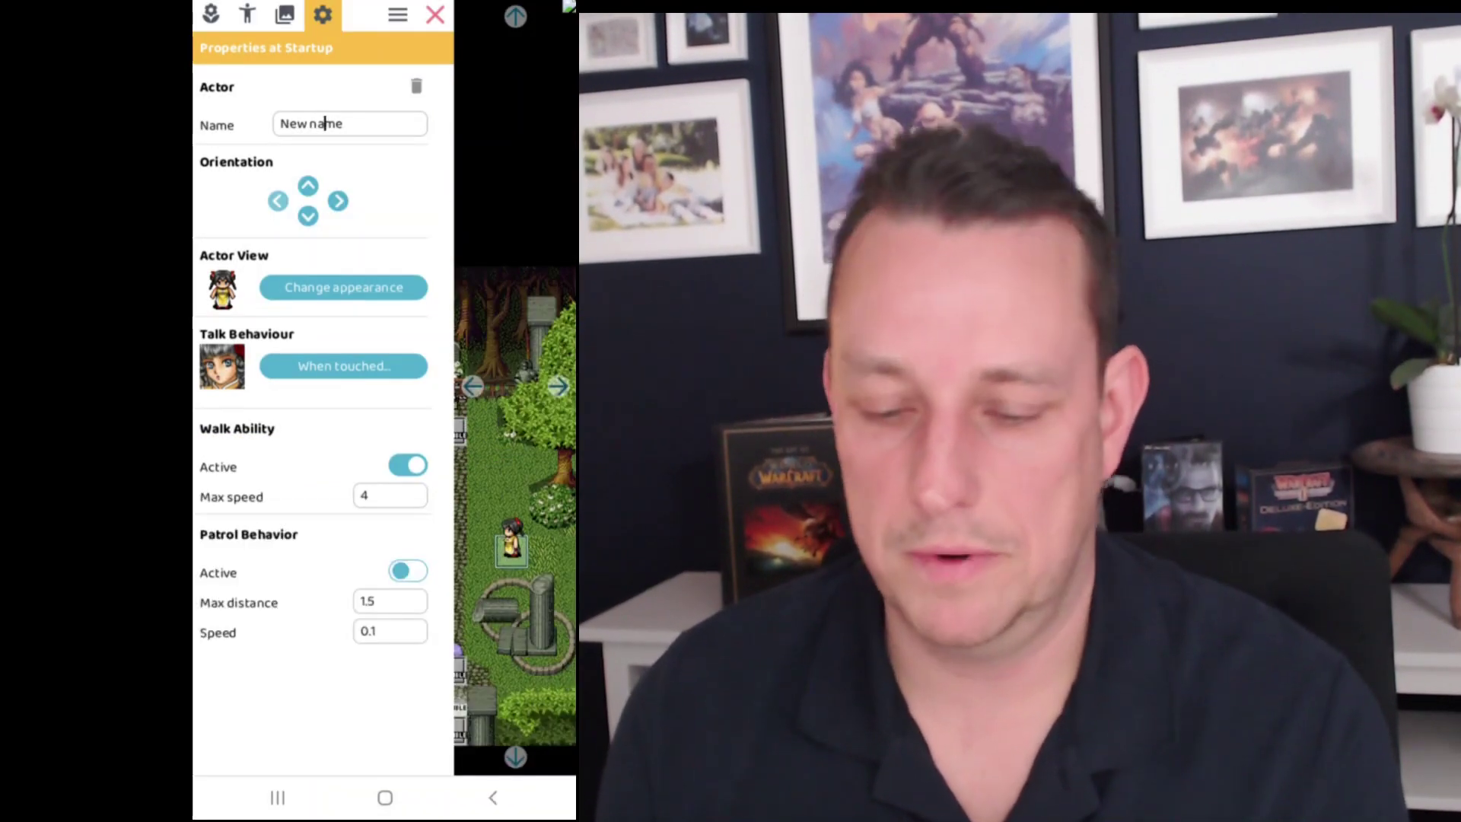
pyautogui.click(351, 124)
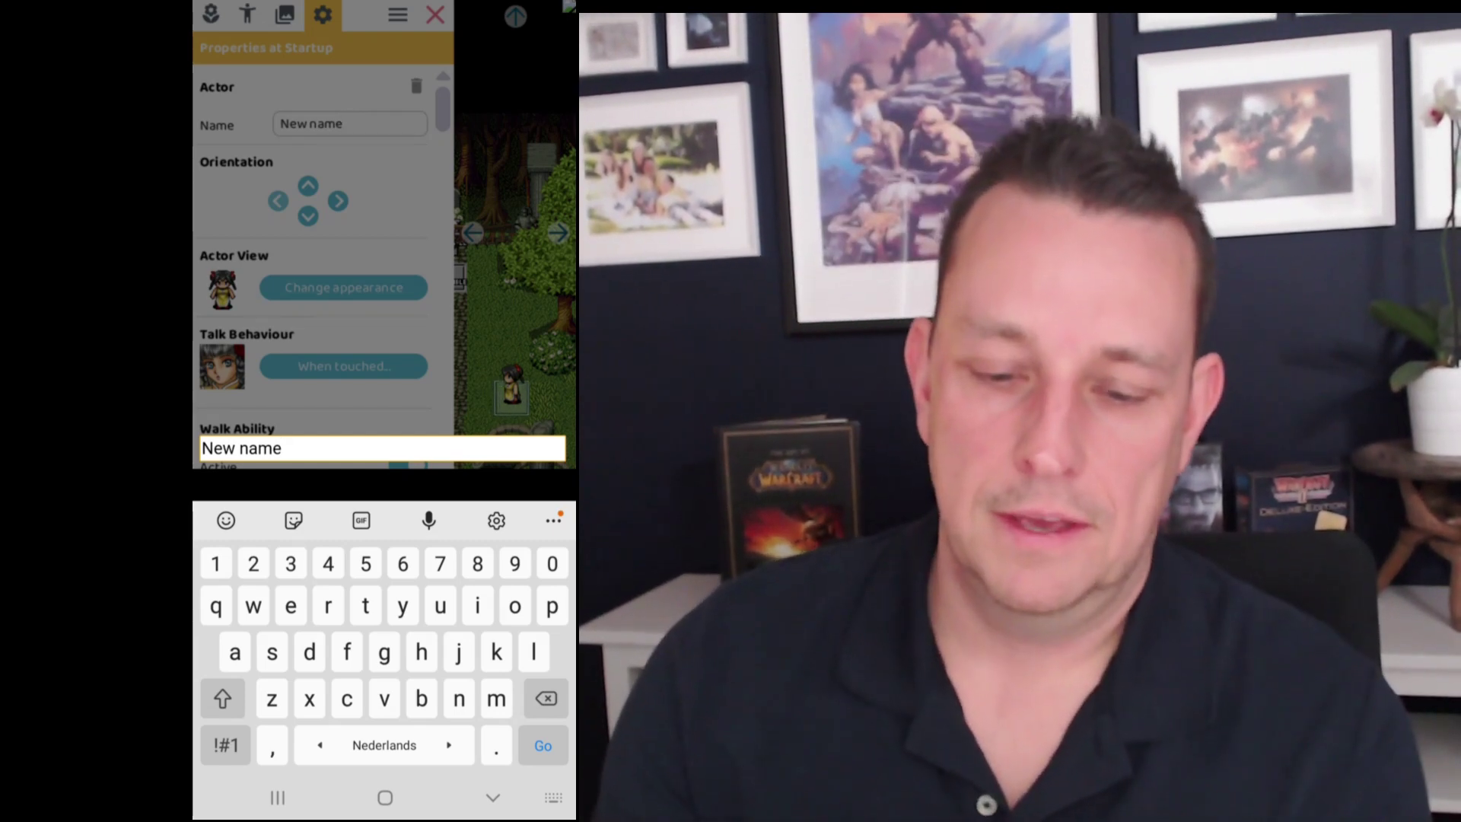
pyautogui.press('Return')
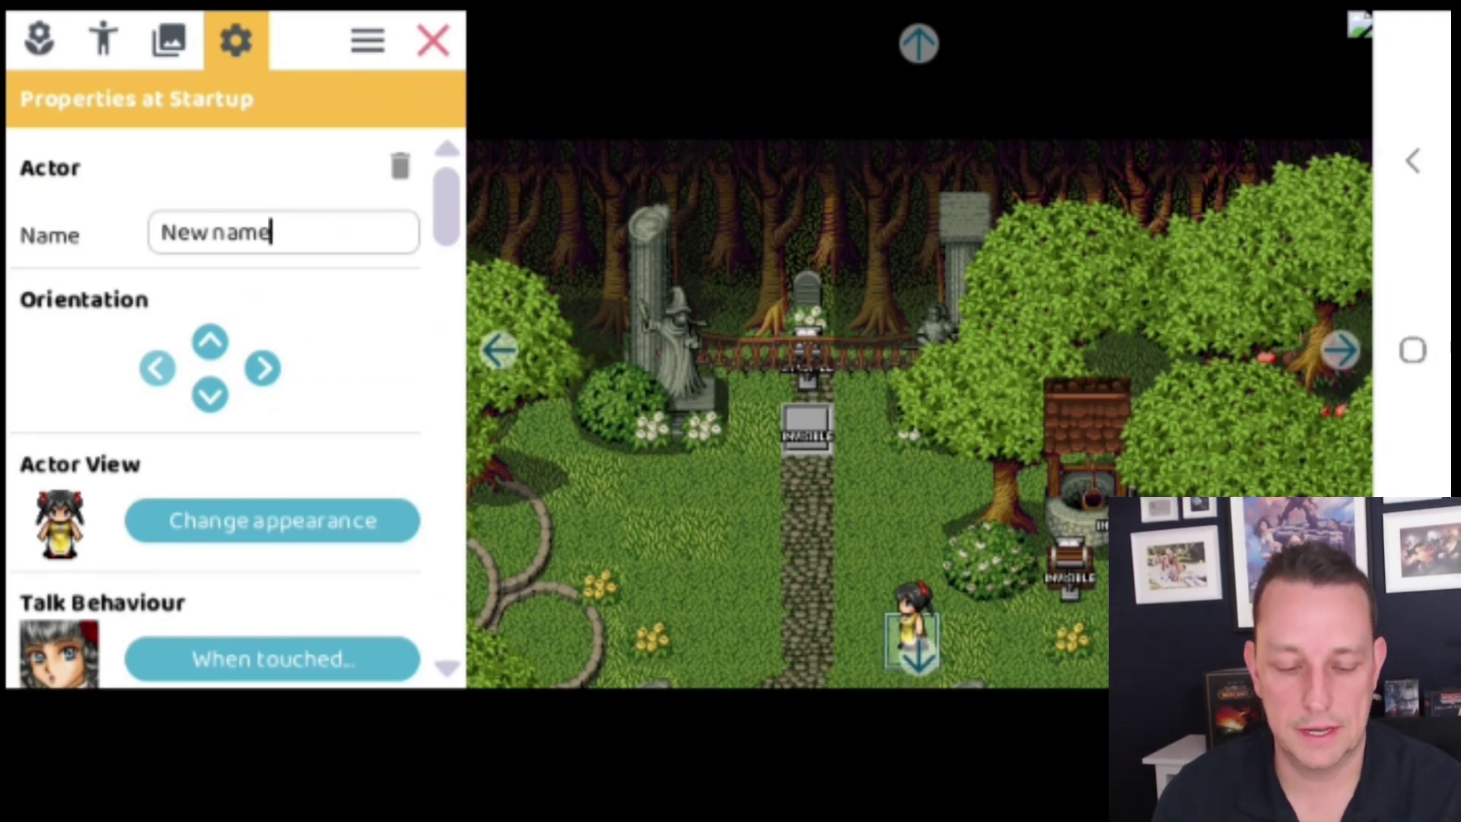
# - Open the actor's Name field for editing with the phone in landscape
pyautogui.click(283, 232)
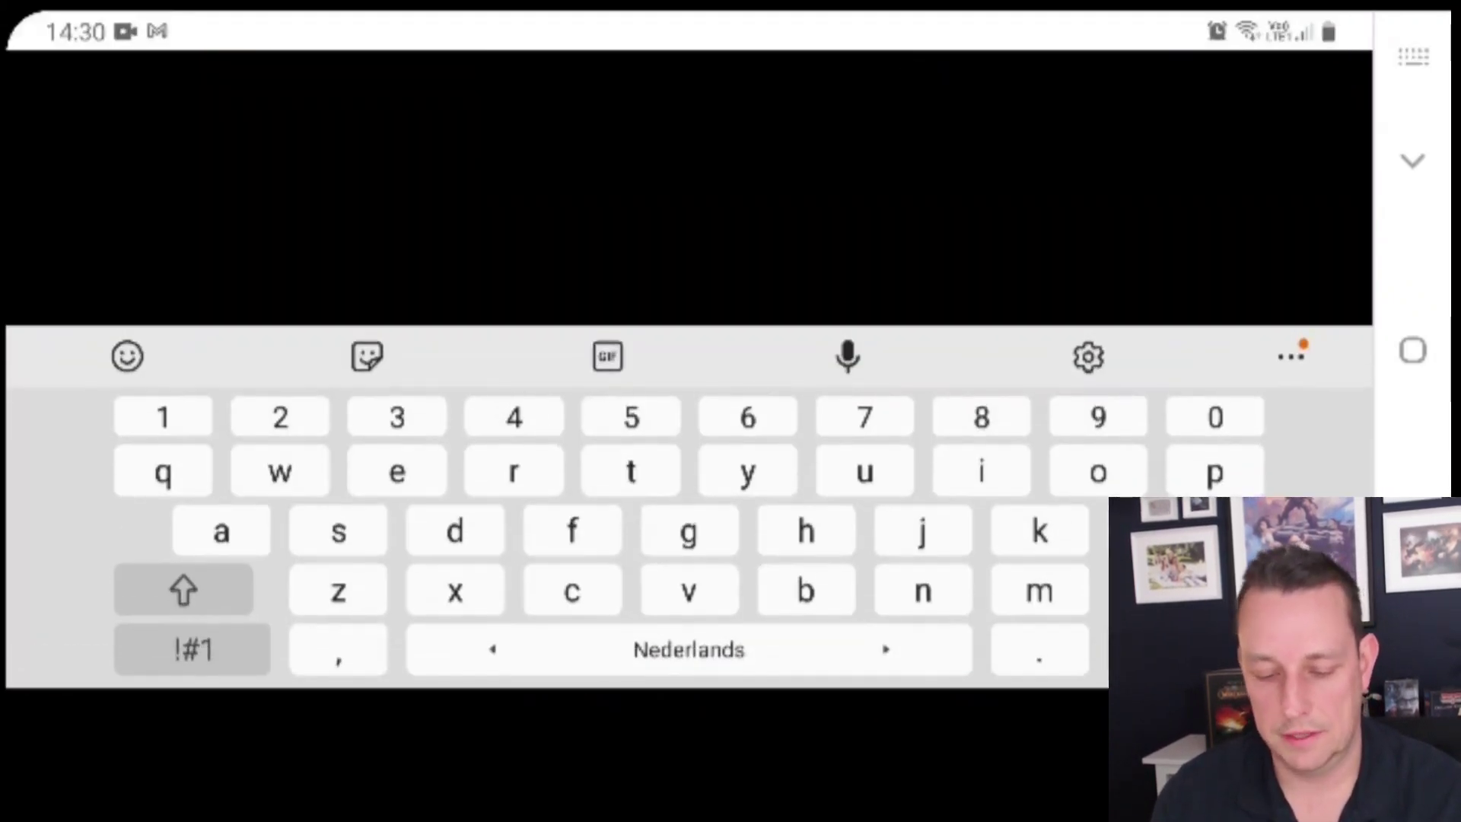